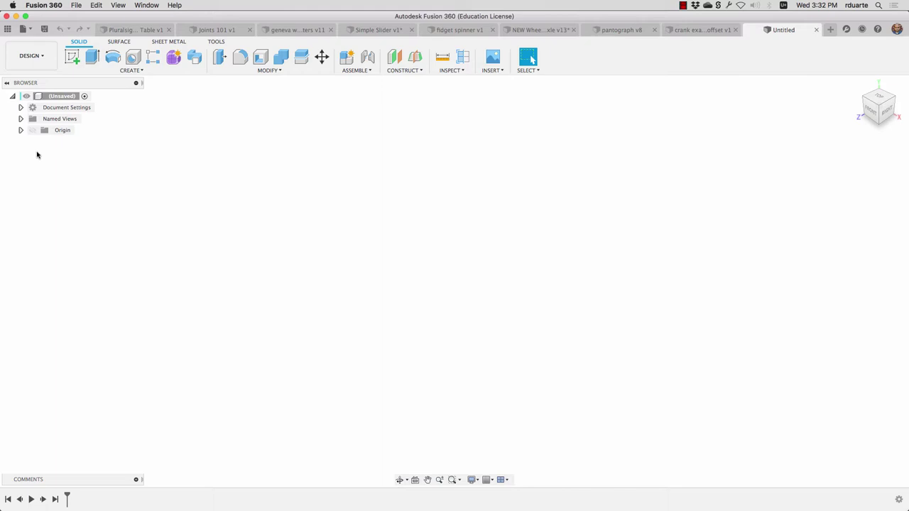
Create a new empty component named Stick in the design
{"action": "left_click", "coordinate": [348, 63]}
{"action": "left_click", "coordinate": [573, 179]}
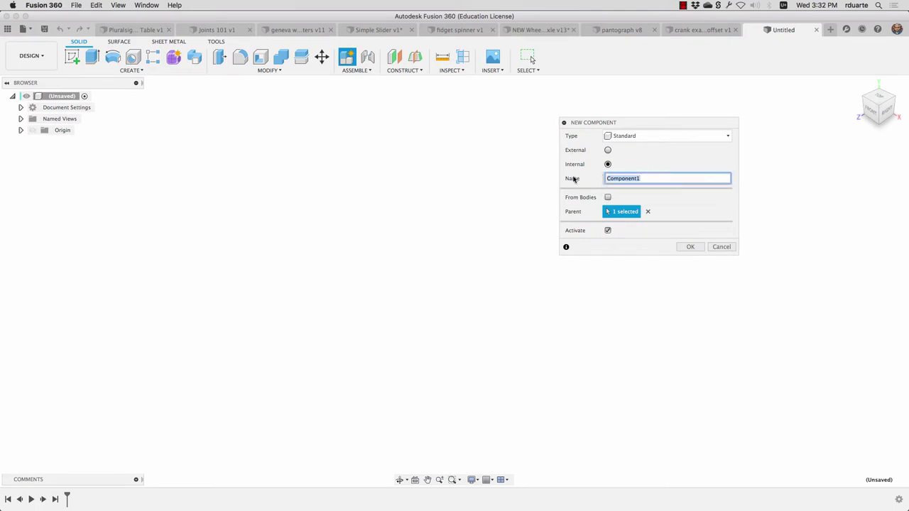
{"action": "type", "text": "Stick"}
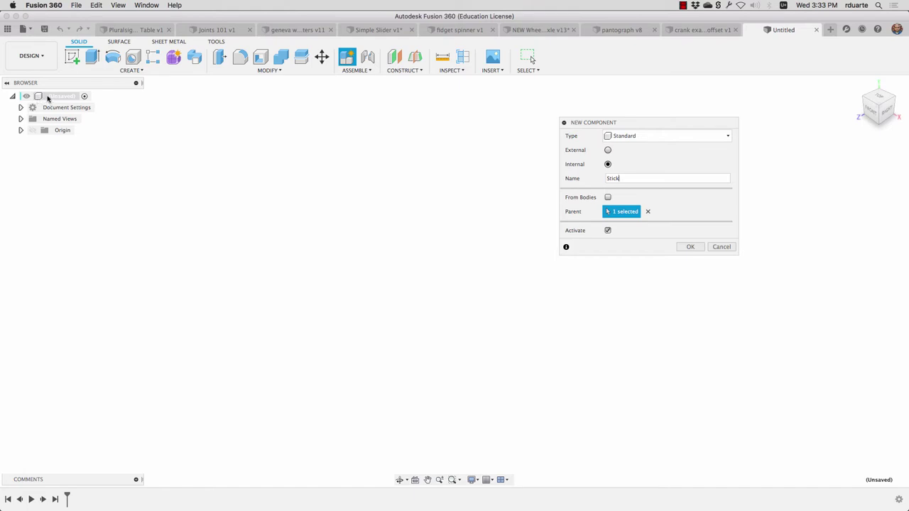
{"action": "left_click", "coordinate": [698, 248]}
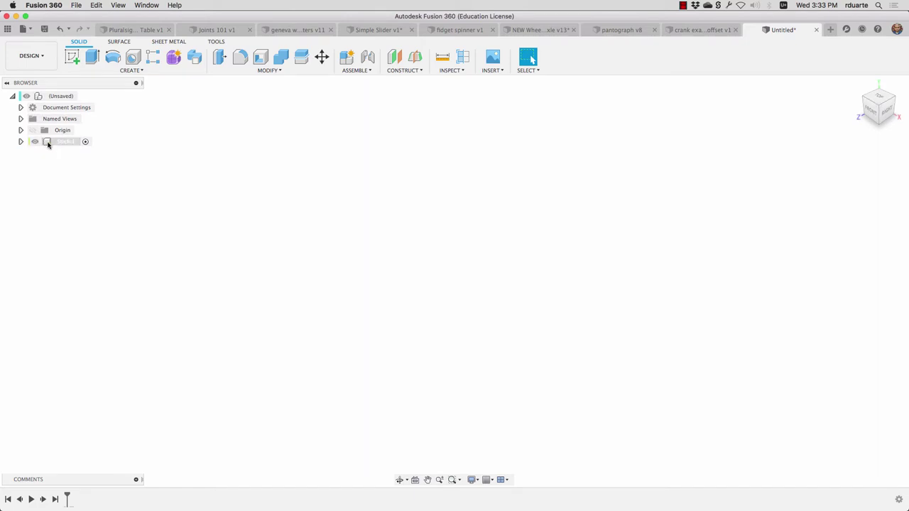
Expand Stick:1 and toggle the Stick and top-level origin visibility on and off
{"action": "left_click", "coordinate": [21, 141]}
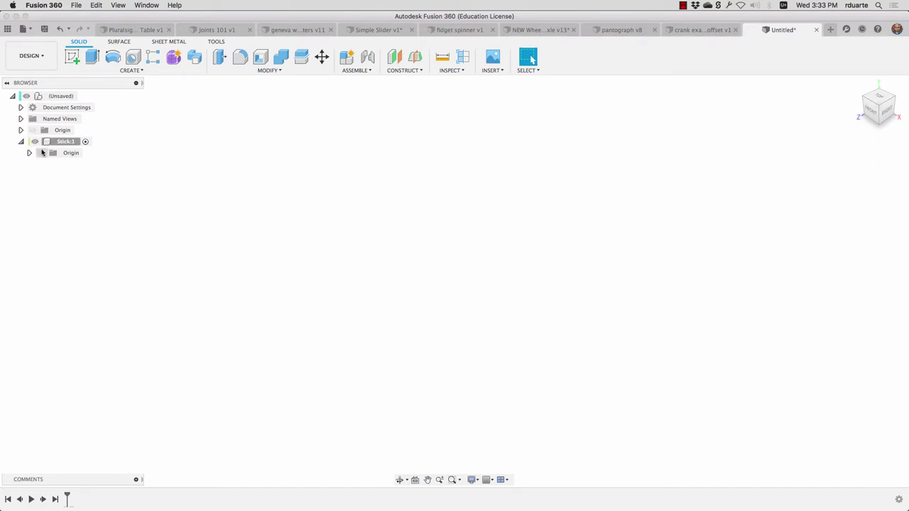
{"action": "left_click", "coordinate": [43, 154]}
{"action": "left_click", "coordinate": [41, 153]}
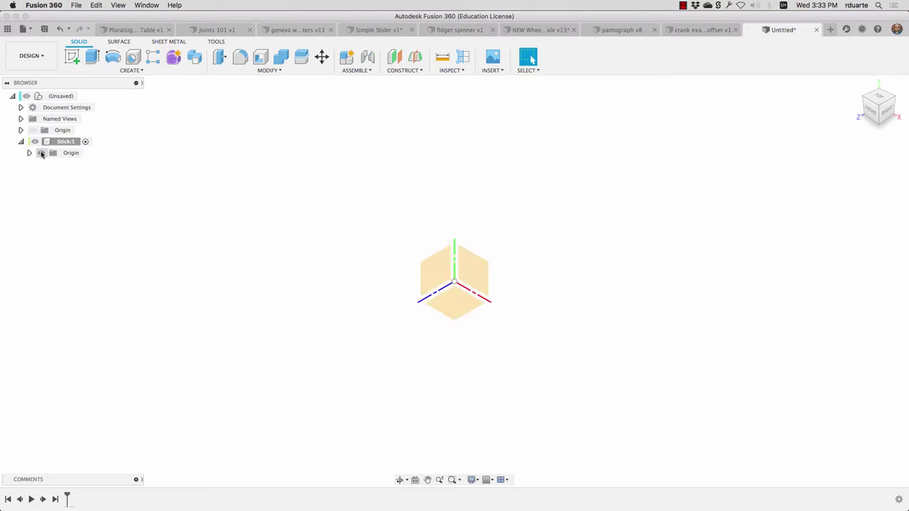
{"action": "left_click", "coordinate": [41, 153]}
{"action": "left_click", "coordinate": [33, 132]}
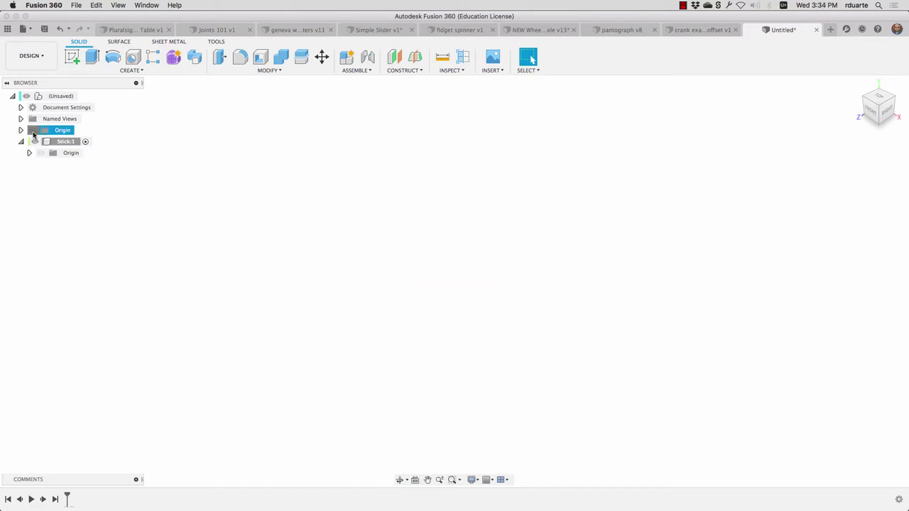
{"action": "left_click", "coordinate": [33, 132]}
{"action": "left_click", "coordinate": [33, 133]}
{"action": "left_click", "coordinate": [40, 155]}
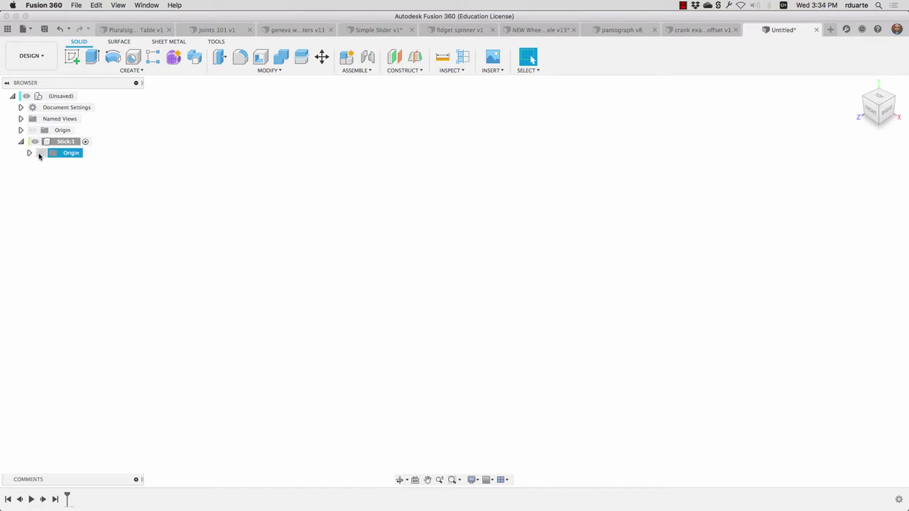
{"action": "left_click", "coordinate": [70, 143]}
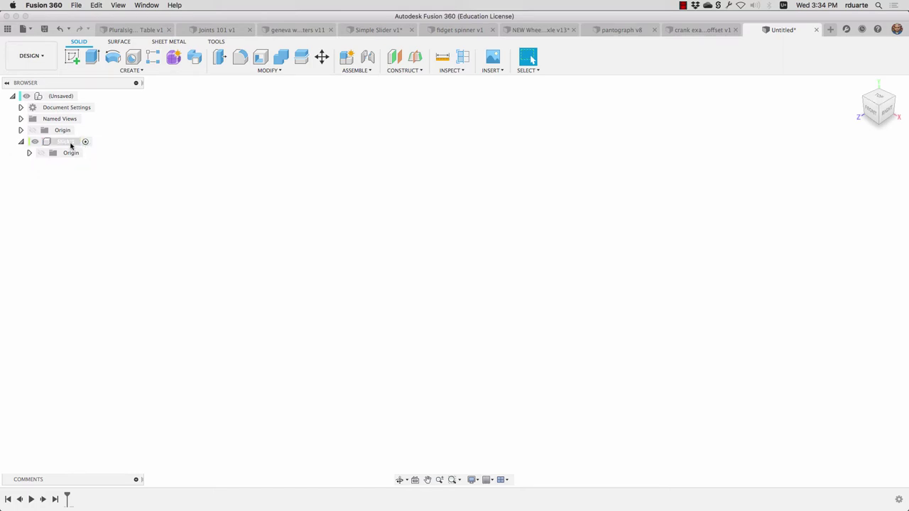
Activate the Stick component and bring up the Create feature list
{"action": "left_click", "coordinate": [70, 142]}
{"action": "left_click", "coordinate": [71, 144]}
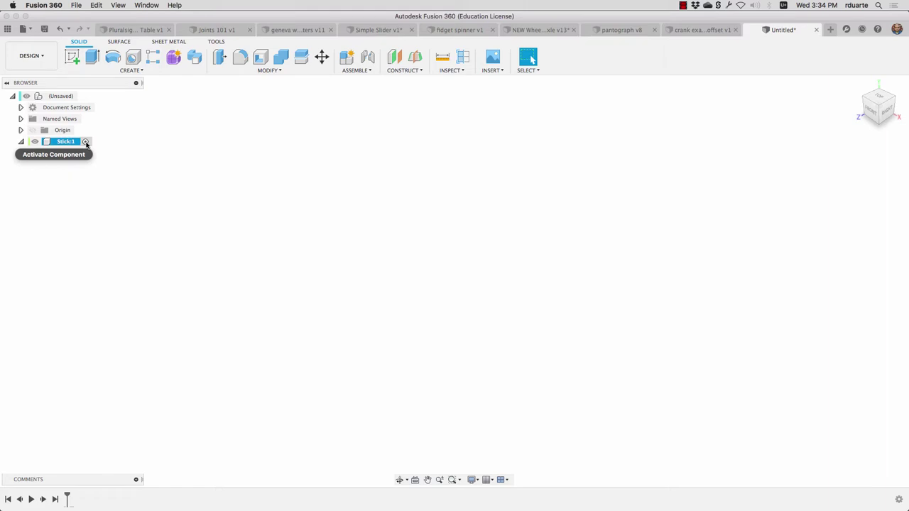
{"action": "left_click", "coordinate": [85, 142]}
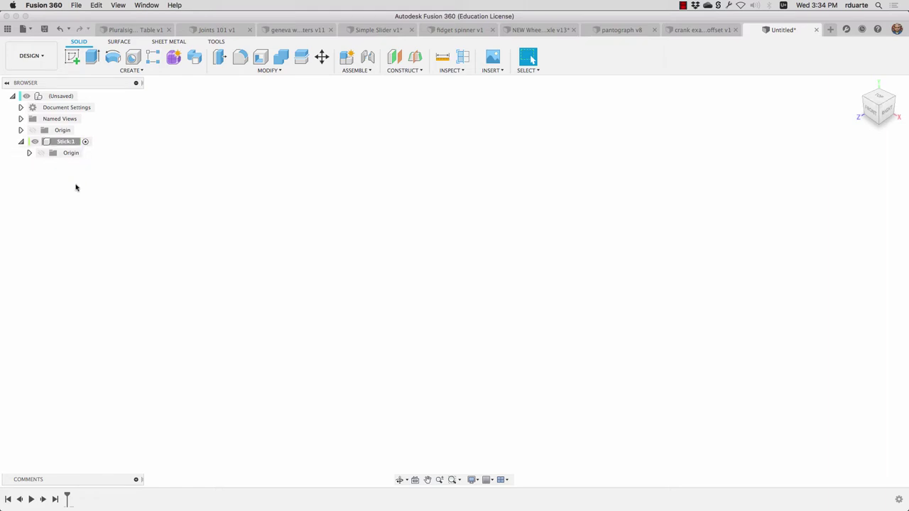
{"action": "left_click", "coordinate": [132, 71]}
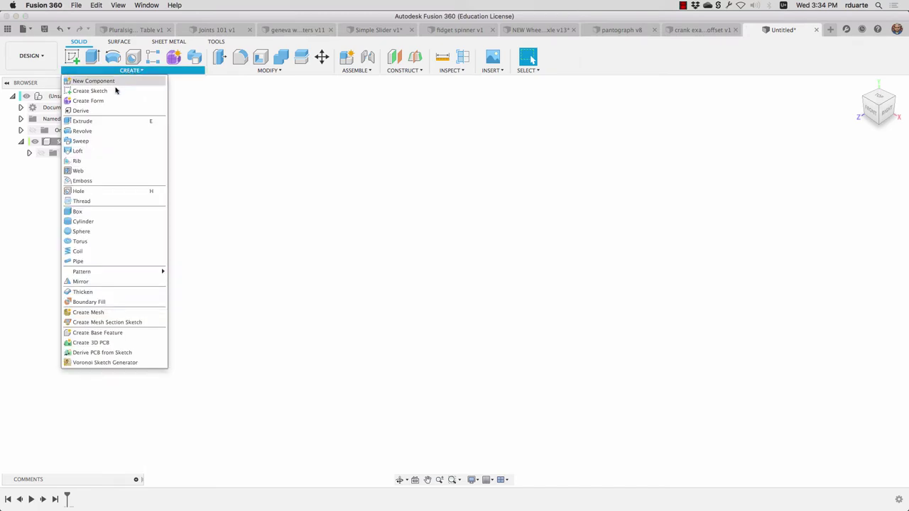
Add a 5.646 mm diameter, 65 mm tall cylinder at the origin on the XY plane
{"action": "left_click", "coordinate": [91, 223]}
{"action": "left_click", "coordinate": [432, 280]}
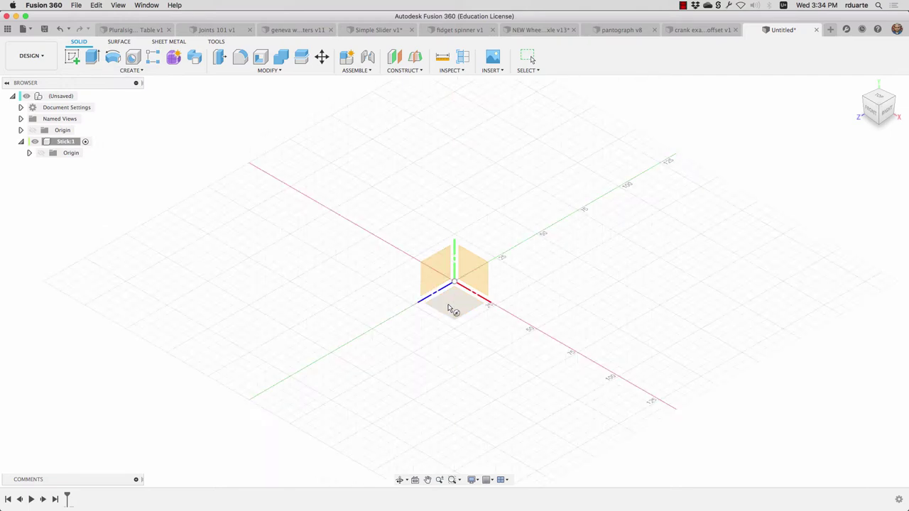
{"action": "left_click", "coordinate": [455, 282]}
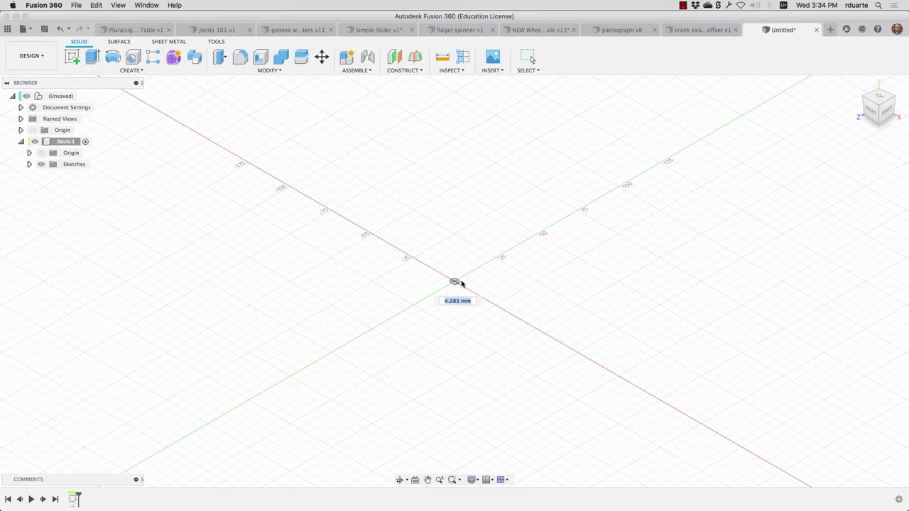
{"action": "left_click", "coordinate": [463, 284]}
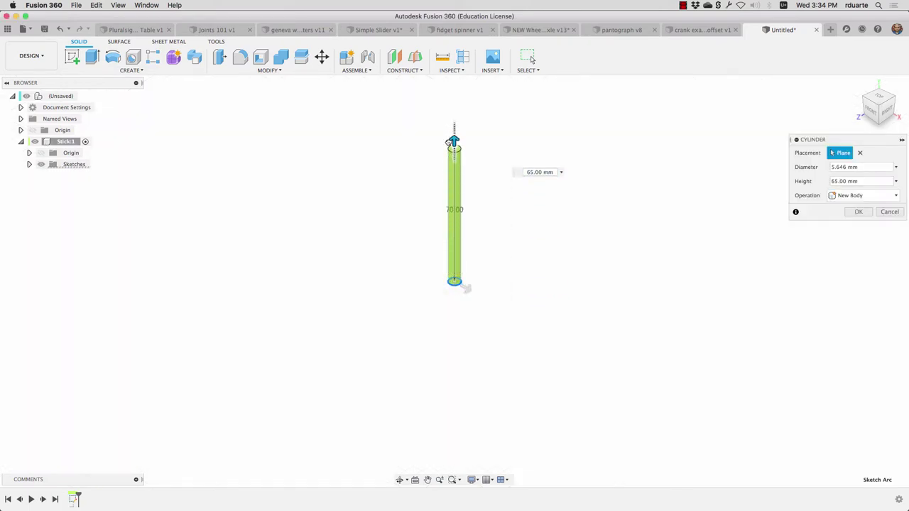
{"action": "left_click", "coordinate": [860, 212]}
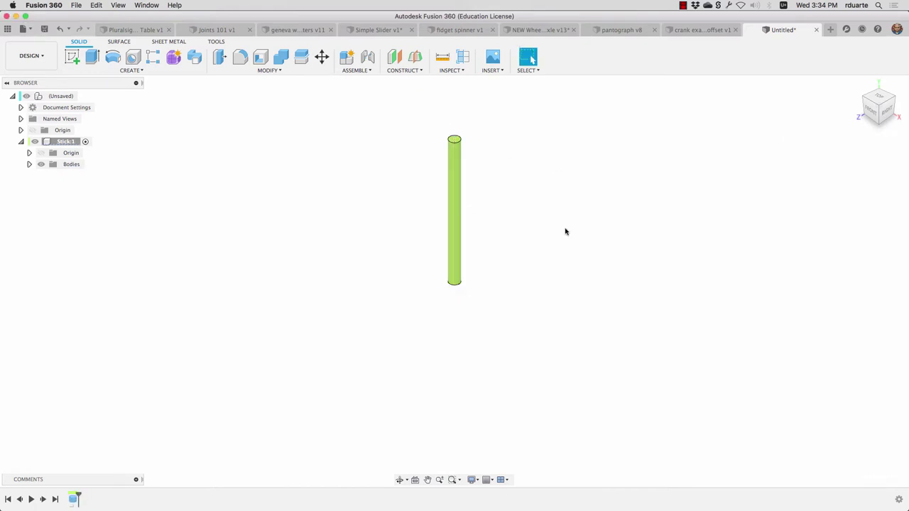
Turn off component colour cycling and expand Stick's bodies to show Body1
{"action": "left_click", "coordinate": [452, 70]}
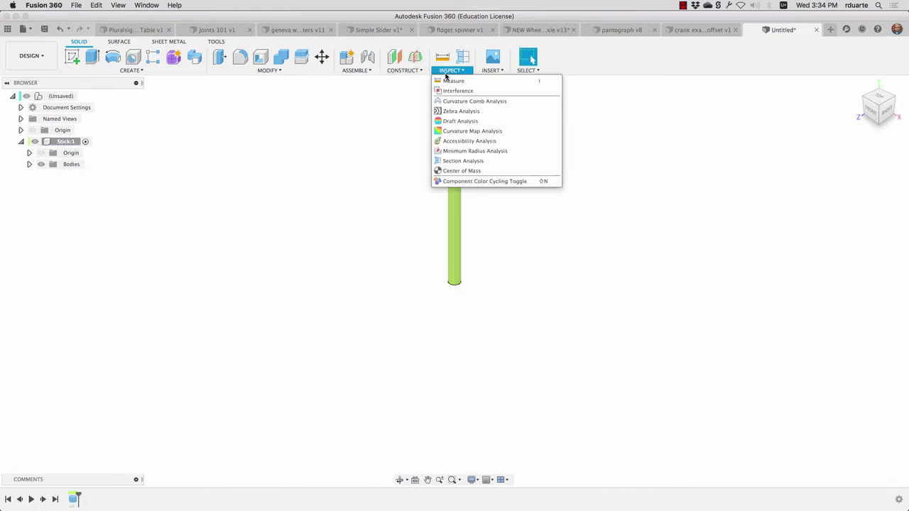
{"action": "left_click", "coordinate": [468, 181]}
{"action": "scroll", "coordinate": [428, 355], "scroll_direction": "down", "scroll_amount": 3}
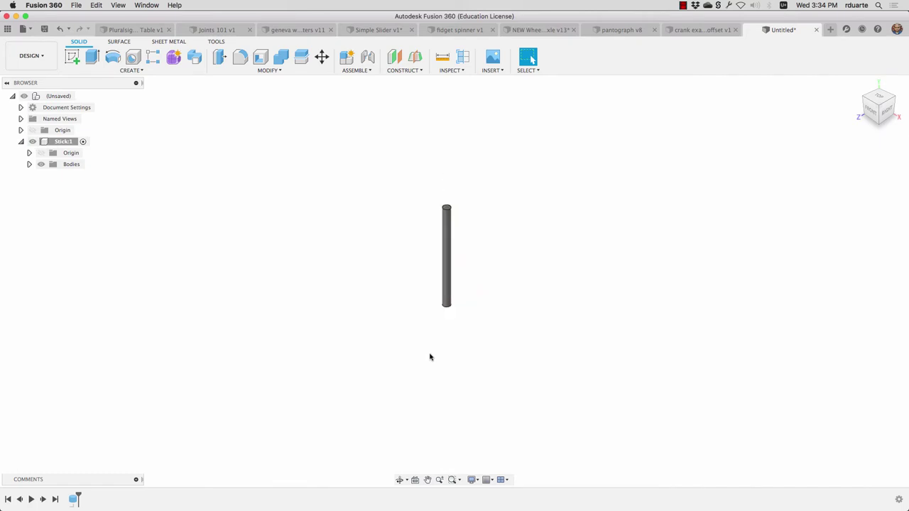
{"action": "scroll", "coordinate": [433, 207], "scroll_direction": "up", "scroll_amount": 3}
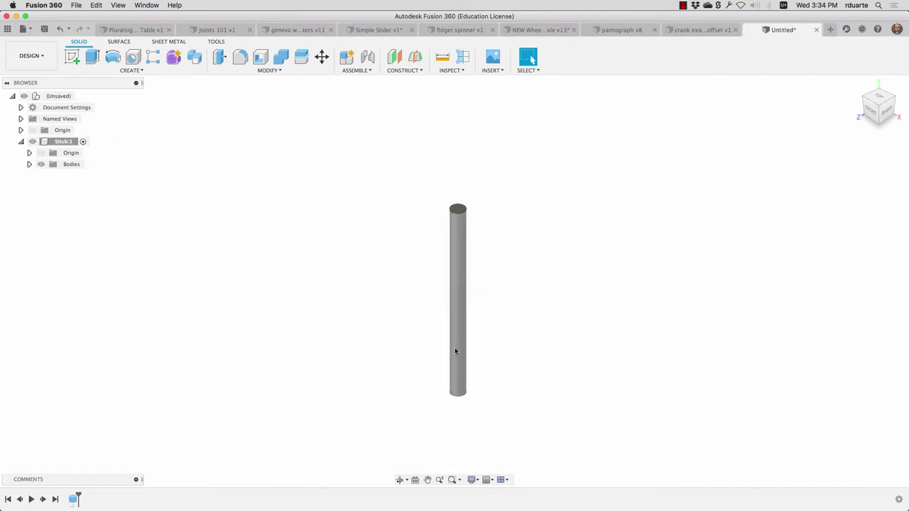
{"action": "left_click", "coordinate": [29, 165]}
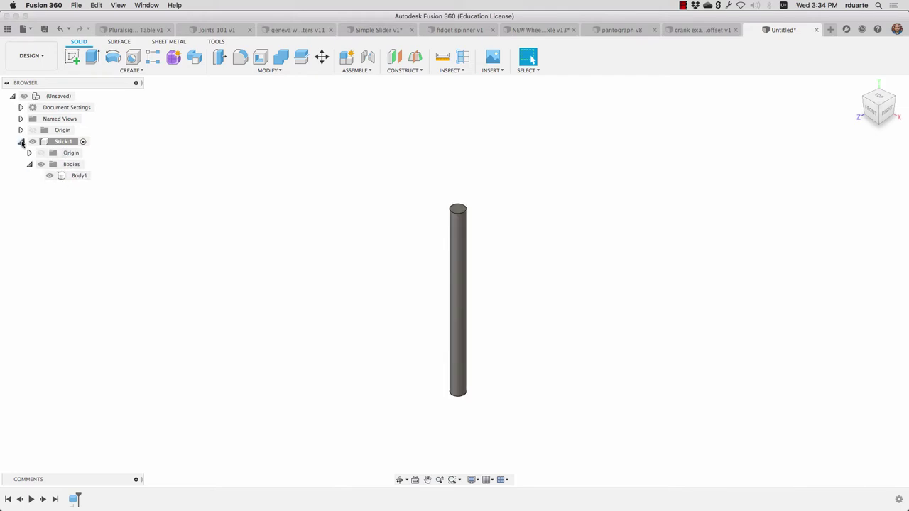
{"action": "left_click", "coordinate": [20, 142]}
{"action": "left_click", "coordinate": [20, 142]}
Make the top-level (Unsaved) root the active component instead of Stick
{"action": "left_click", "coordinate": [68, 142]}
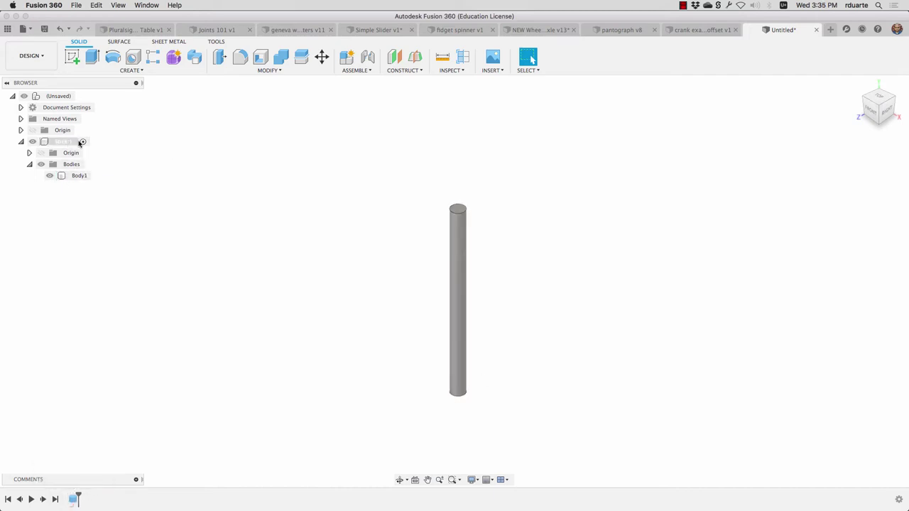
{"action": "left_click", "coordinate": [83, 141]}
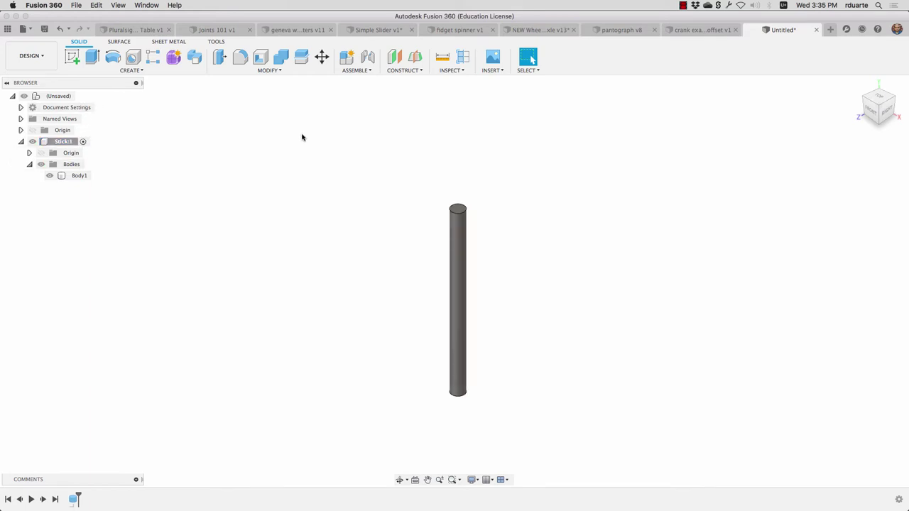
{"action": "left_click", "coordinate": [347, 59]}
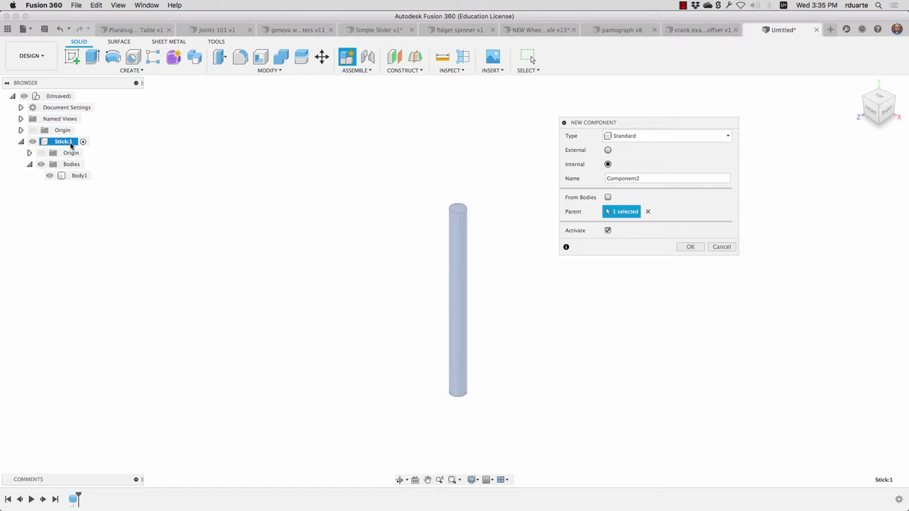
{"action": "left_click", "coordinate": [649, 211]}
{"action": "left_click", "coordinate": [58, 96]}
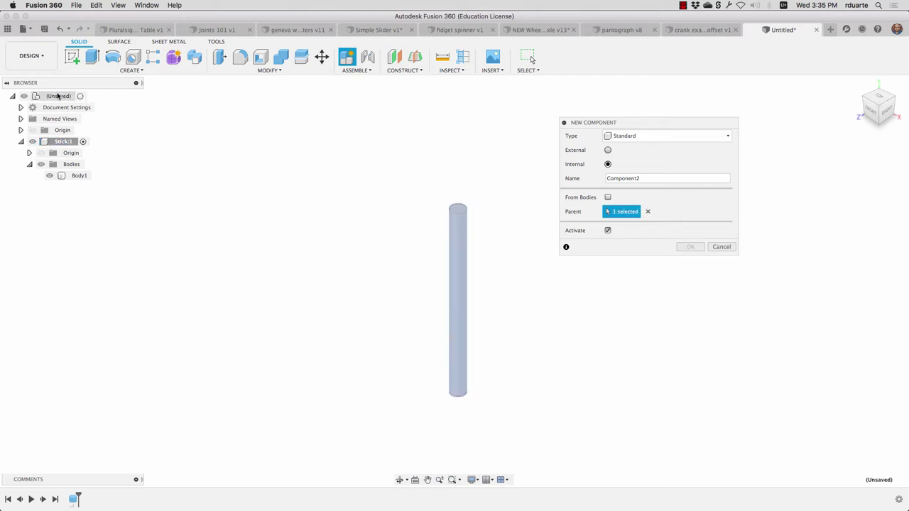
{"action": "left_click", "coordinate": [722, 248]}
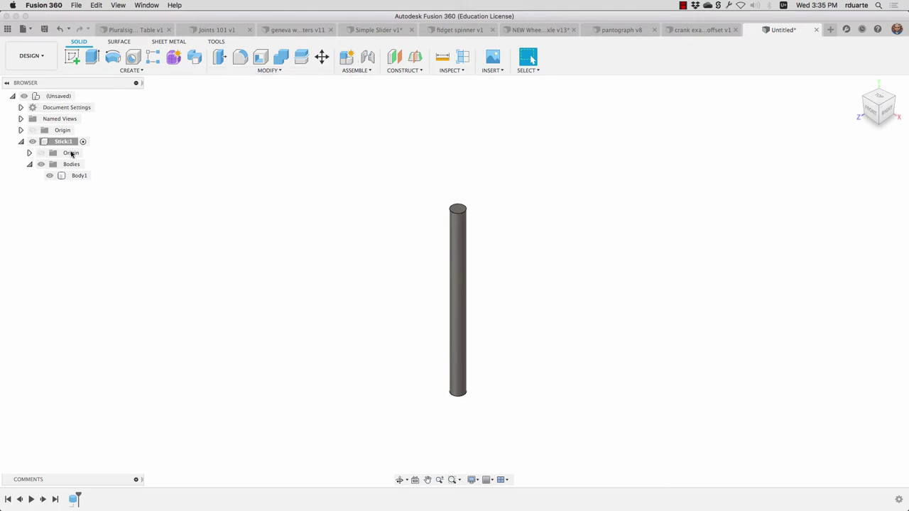
{"action": "left_click", "coordinate": [80, 97]}
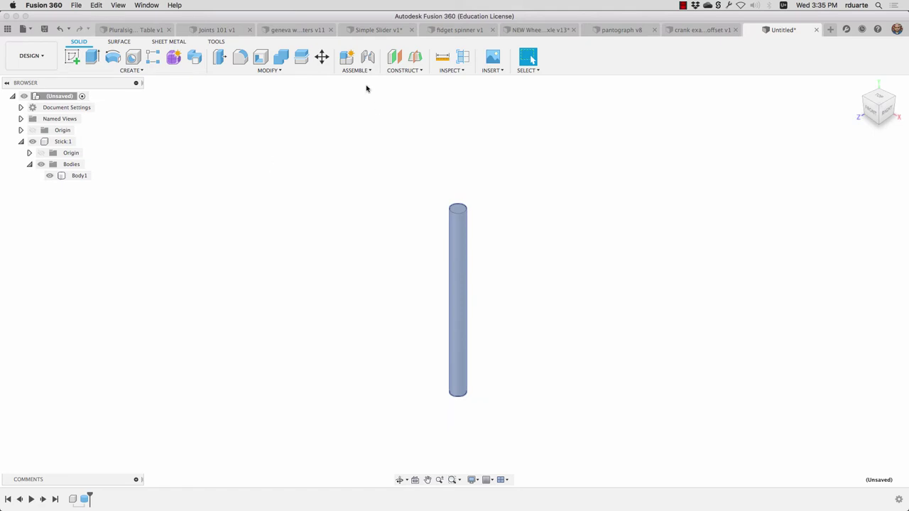
Create the new Candy component and collapse Stick in the browser
{"action": "left_click", "coordinate": [348, 58]}
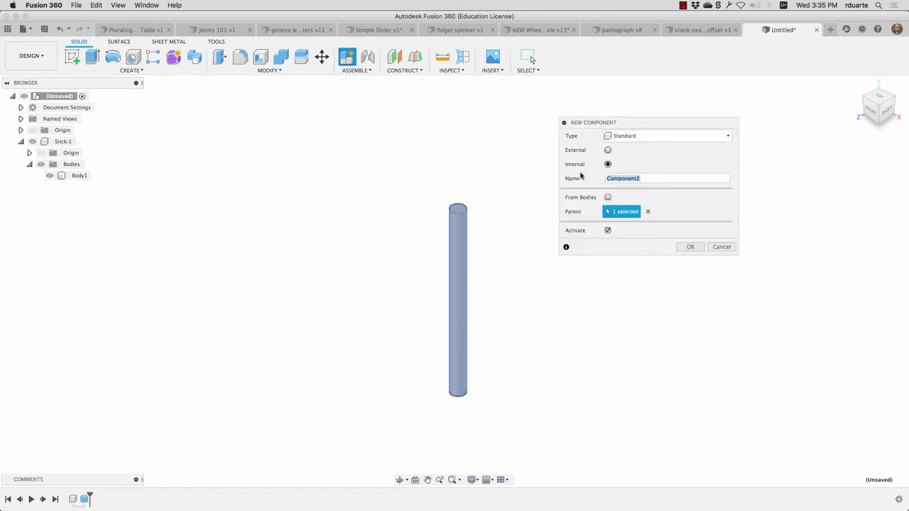
{"action": "type", "text": "S"}
{"action": "key", "text": "Return"}
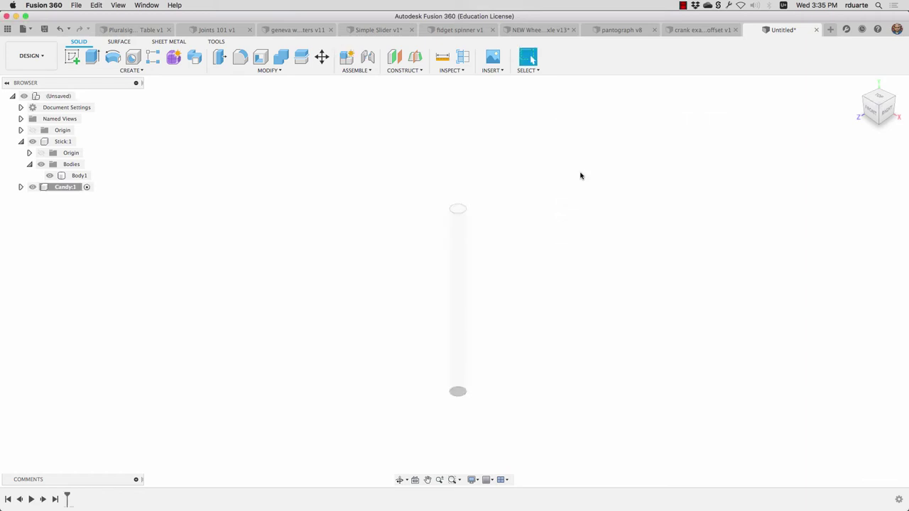
{"action": "left_click", "coordinate": [21, 141]}
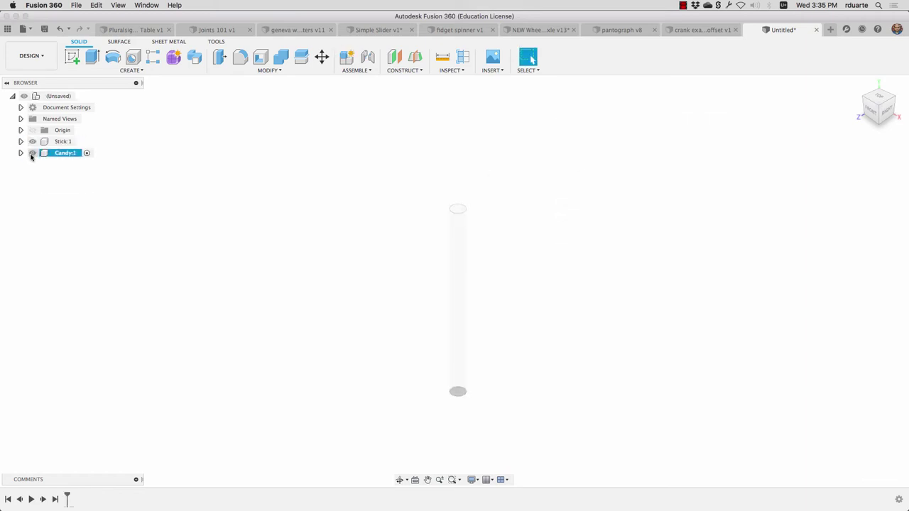
{"action": "left_click", "coordinate": [32, 160]}
Add a 10 mm thick round disc cylinder centred on the vertical axis atop the stick
{"action": "left_click", "coordinate": [114, 72]}
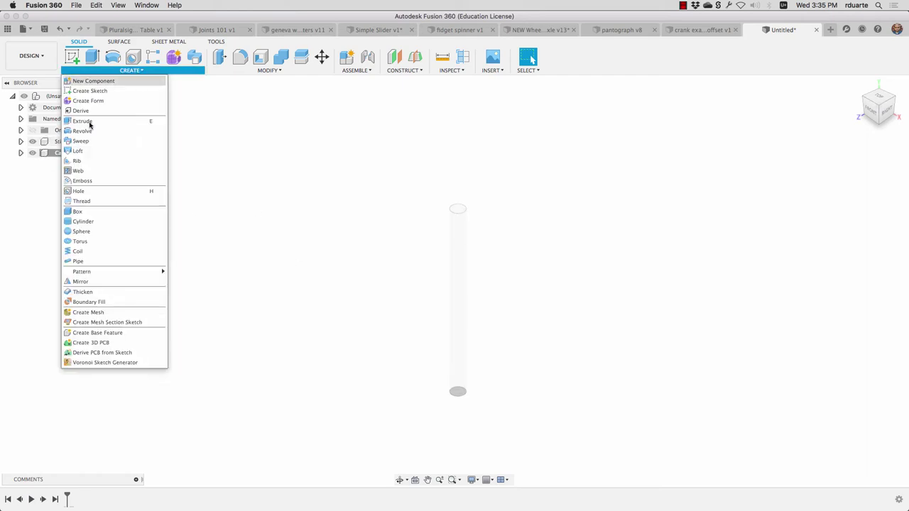
{"action": "left_click", "coordinate": [100, 221]}
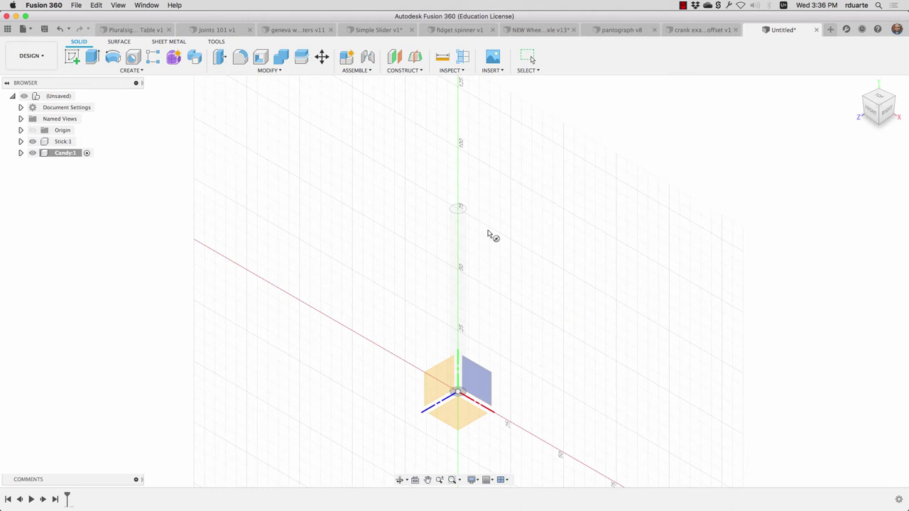
{"action": "left_click", "coordinate": [480, 377]}
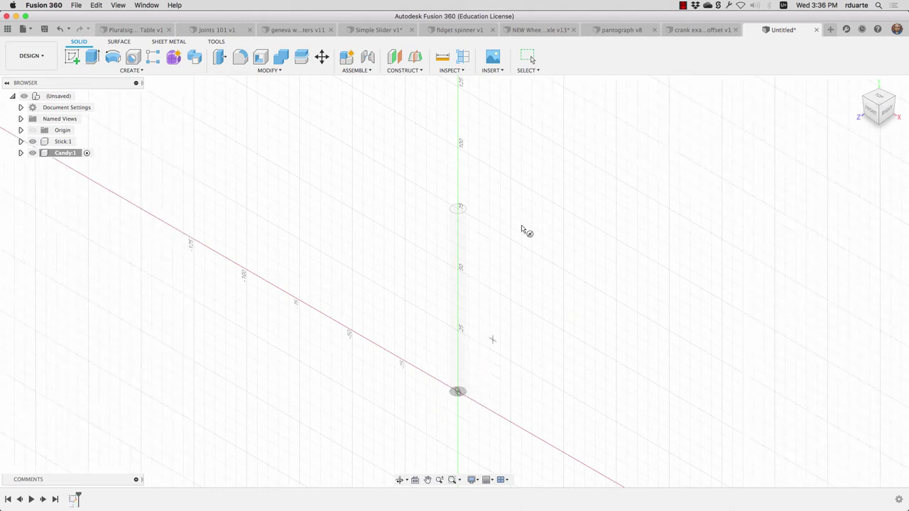
{"action": "left_click", "coordinate": [873, 114]}
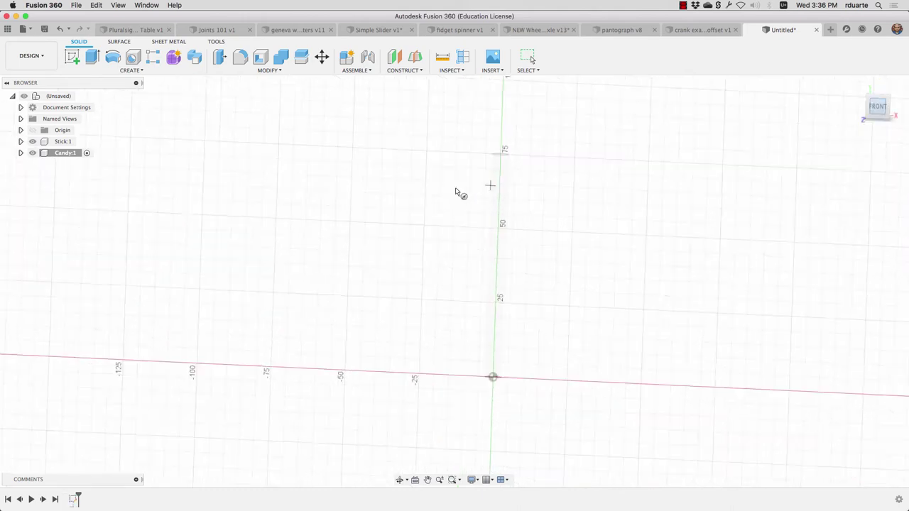
{"action": "left_click", "coordinate": [501, 148]}
{"action": "left_click", "coordinate": [532, 89]}
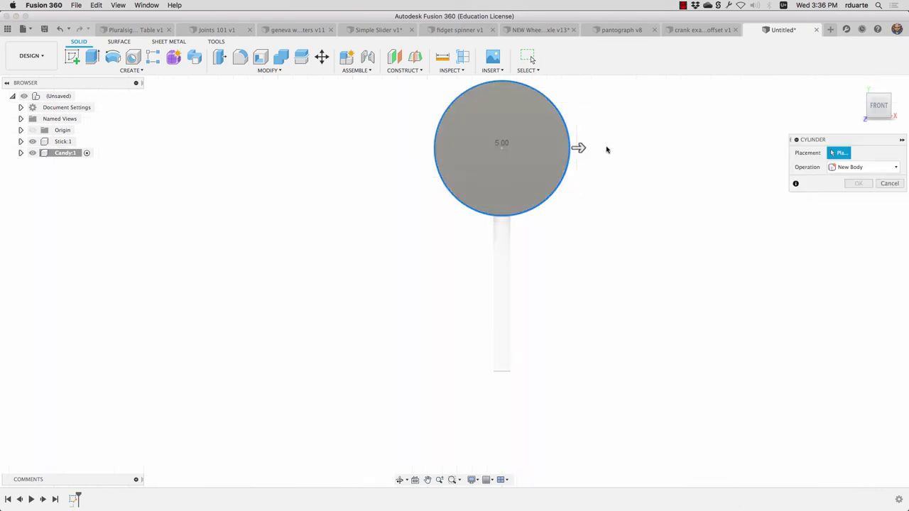
{"action": "left_click", "coordinate": [870, 106]}
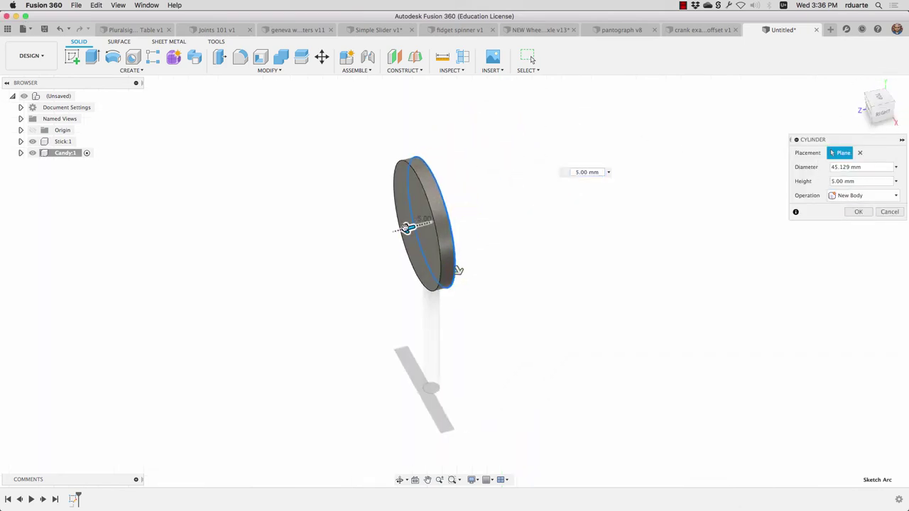
{"action": "left_click_drag", "start_coordinate": [395, 230], "coordinate": [554, 264]}
{"action": "left_click", "coordinate": [858, 212]}
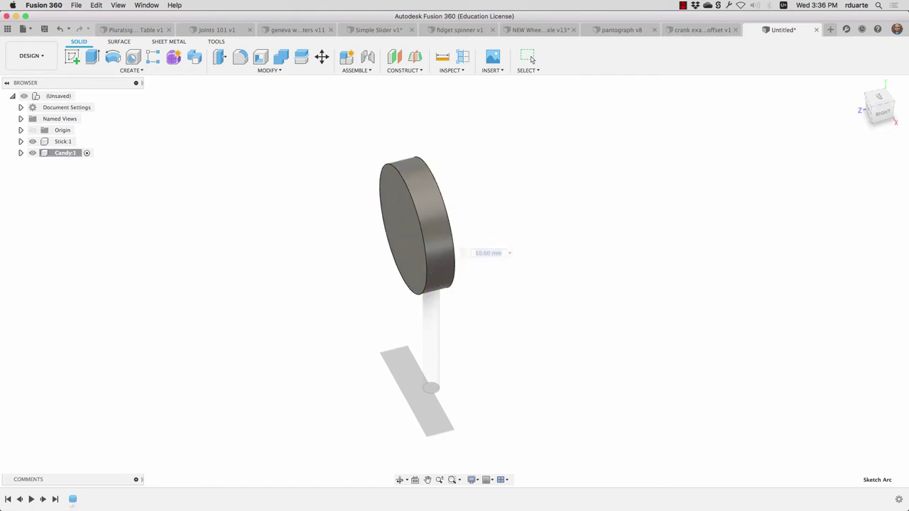
{"action": "middle_click_drag", "start_coordinate": [363, 141], "coordinate": [260, 228], "text": "shift"}
{"action": "middle_click_drag", "start_coordinate": [452, 198], "coordinate": [218, 363], "text": "shift"}
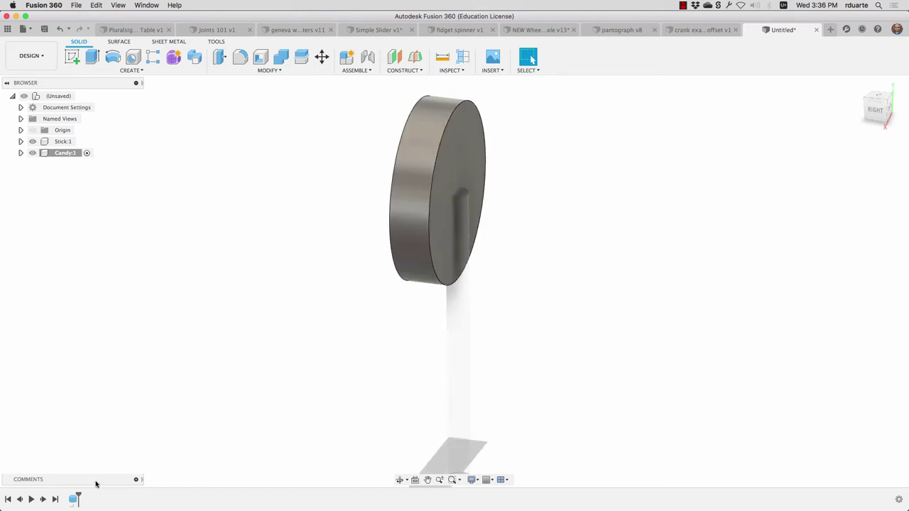
Extrude the Candy disc's flat face 5 mm, joined to the disc
{"action": "left_click", "coordinate": [69, 156]}
{"action": "left_click", "coordinate": [92, 57]}
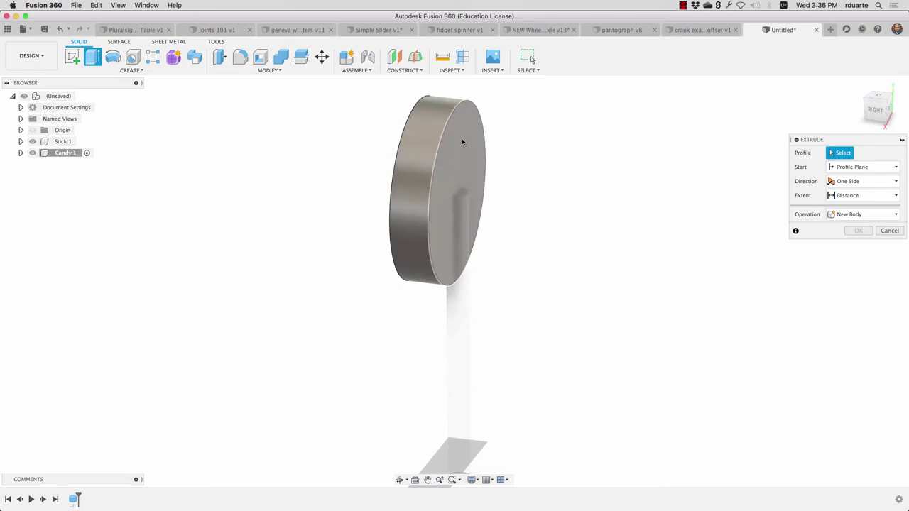
{"action": "left_click", "coordinate": [462, 137]}
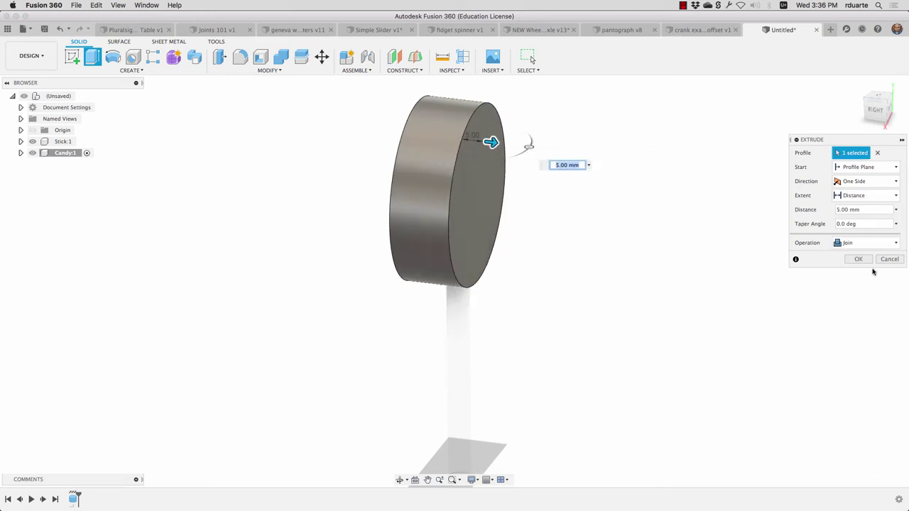
{"action": "left_click", "coordinate": [858, 259]}
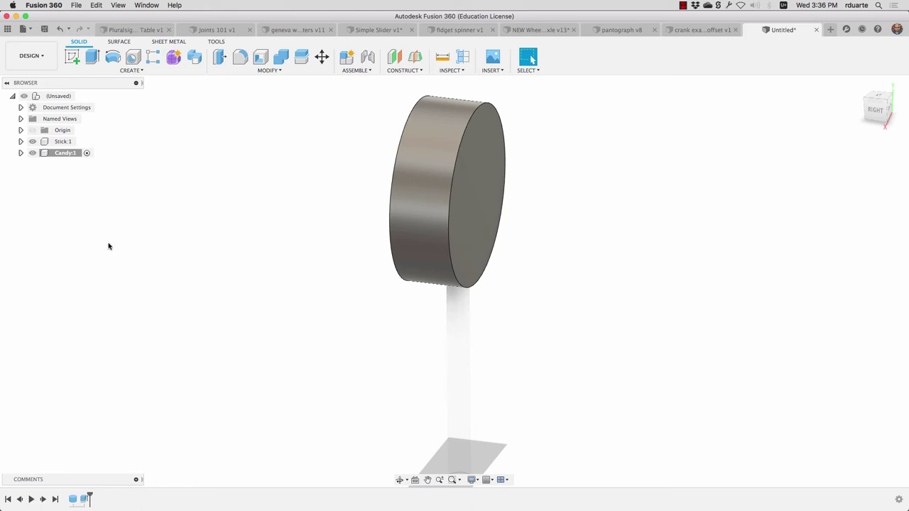
Re-enable component colour cycling (orange candy, green stick) and reactivate the top-level assembly
{"action": "left_click", "coordinate": [86, 153]}
{"action": "left_click", "coordinate": [463, 71]}
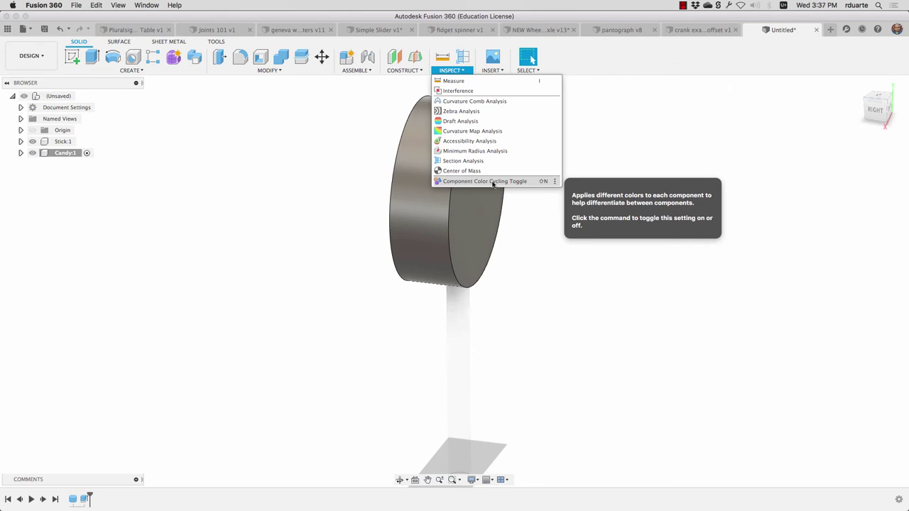
{"action": "left_click", "coordinate": [494, 182]}
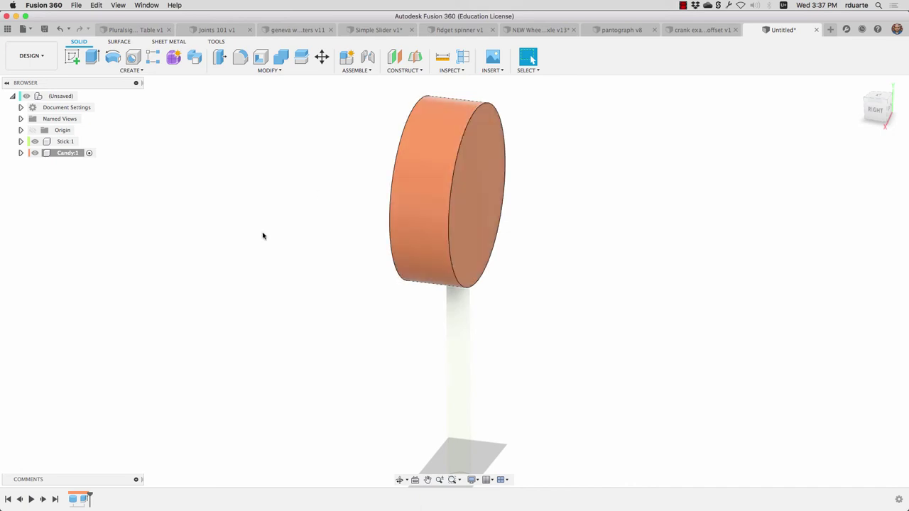
{"action": "scroll", "coordinate": [178, 256], "scroll_direction": "down", "scroll_amount": 2}
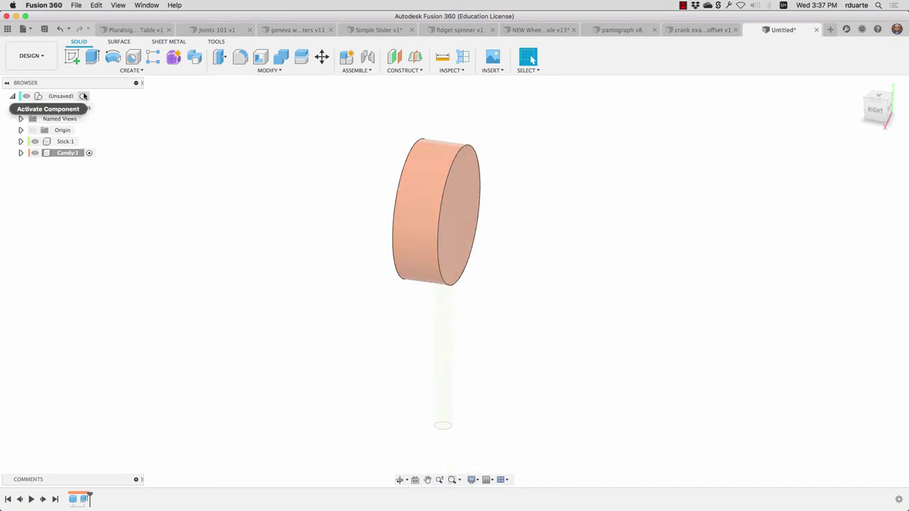
{"action": "left_click", "coordinate": [83, 97]}
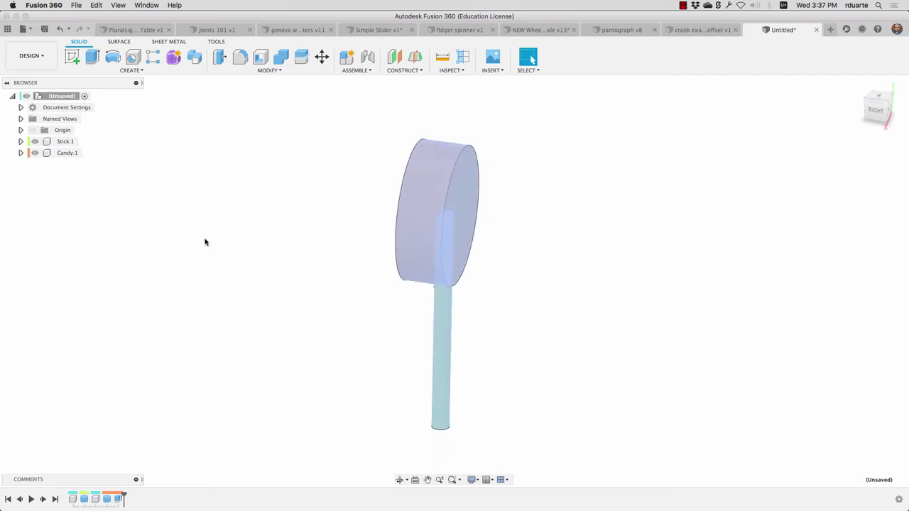
{"action": "middle_click_drag", "start_coordinate": [205, 241], "coordinate": [369, 282], "text": "shift"}
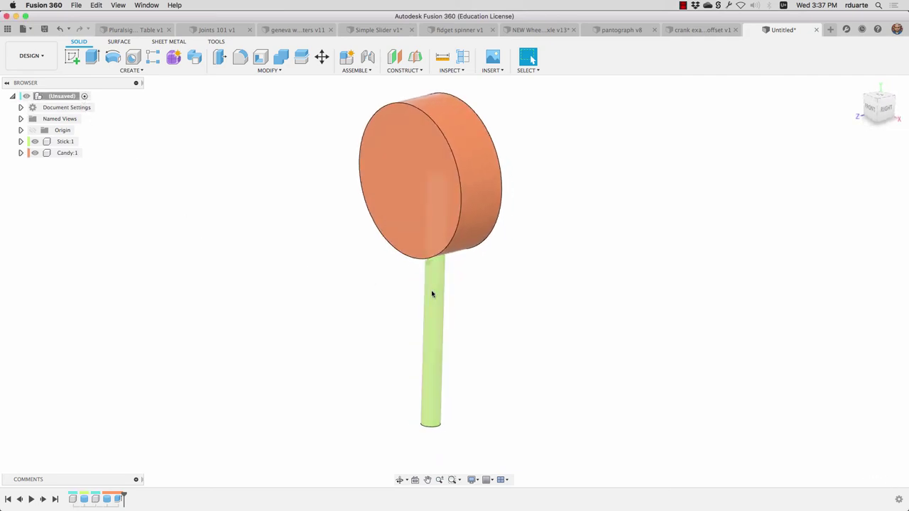
{"action": "middle_click_drag", "start_coordinate": [280, 185], "coordinate": [405, 178], "text": "shift"}
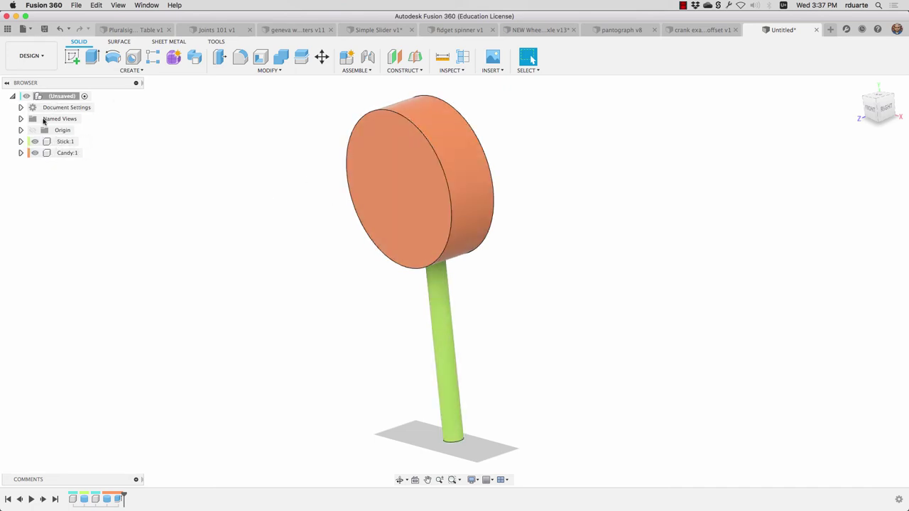
{"action": "left_click", "coordinate": [73, 499]}
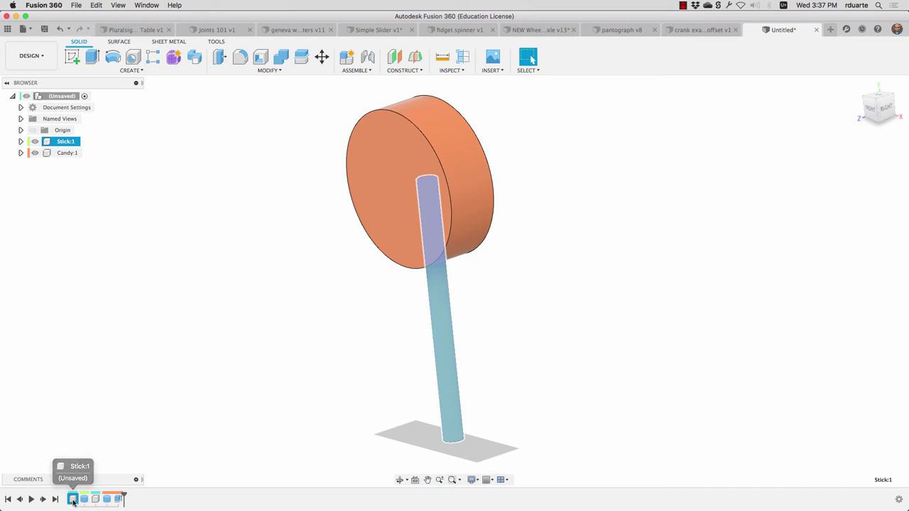
{"action": "key", "text": "Escape"}
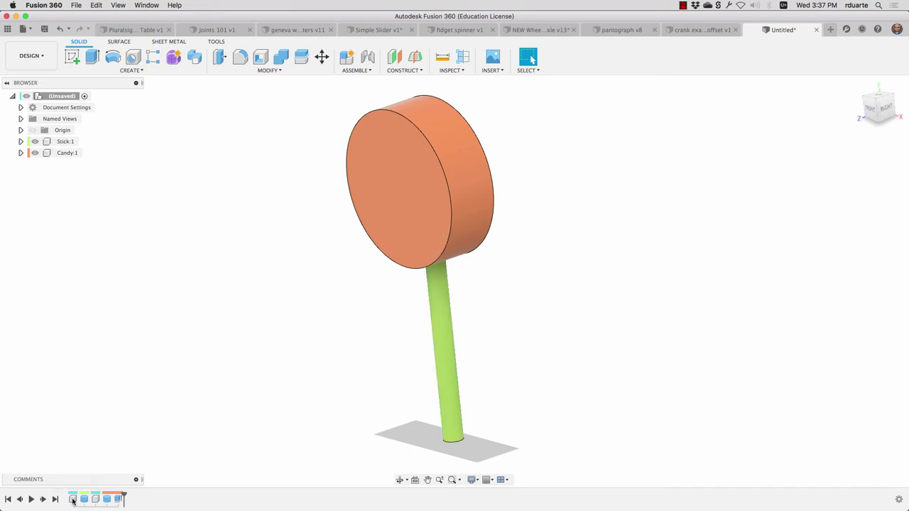
{"action": "left_click", "coordinate": [73, 499]}
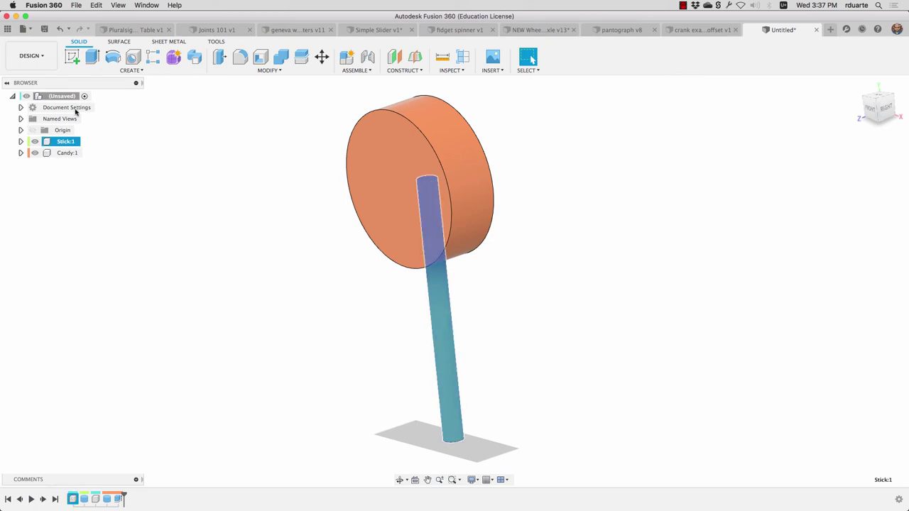
{"action": "left_click", "coordinate": [84, 500]}
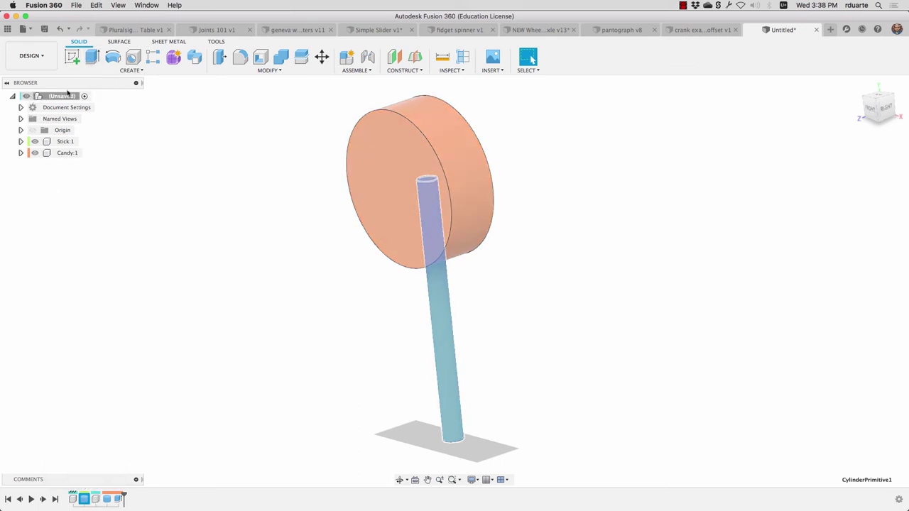
{"action": "left_click", "coordinate": [97, 500]}
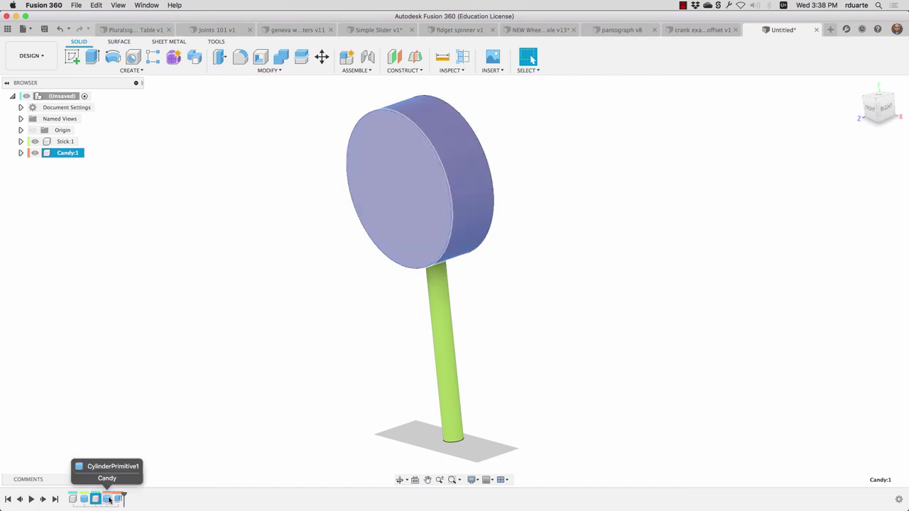
{"action": "left_click", "coordinate": [109, 500]}
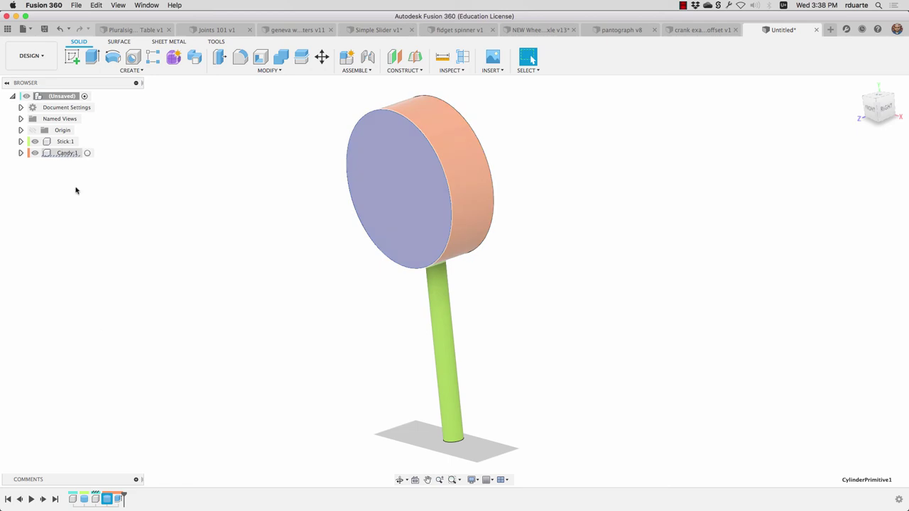
{"action": "left_click", "coordinate": [118, 499]}
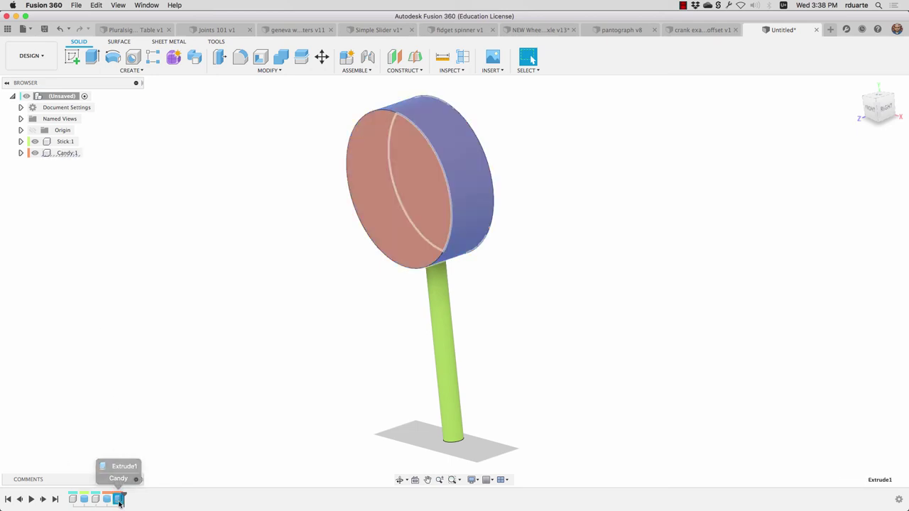
{"action": "left_click", "coordinate": [20, 154]}
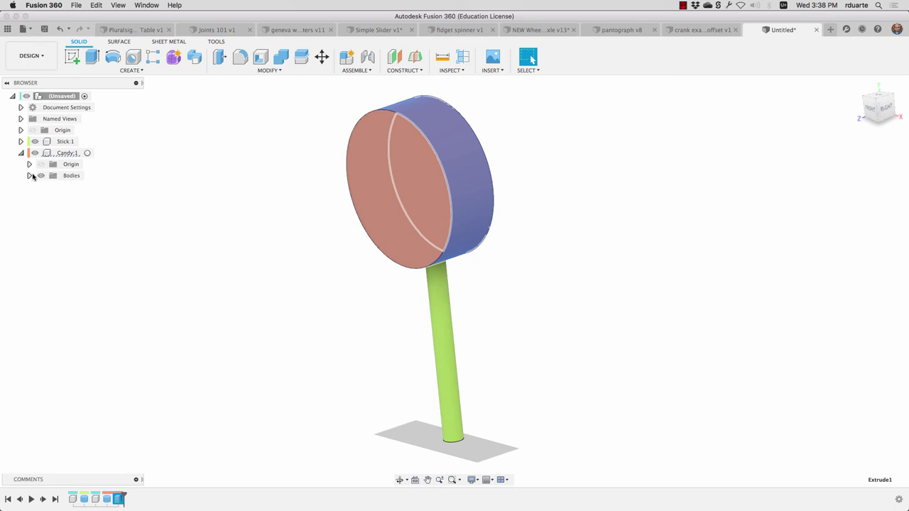
{"action": "left_click", "coordinate": [29, 176]}
{"action": "left_click", "coordinate": [29, 176]}
{"action": "left_click", "coordinate": [20, 153]}
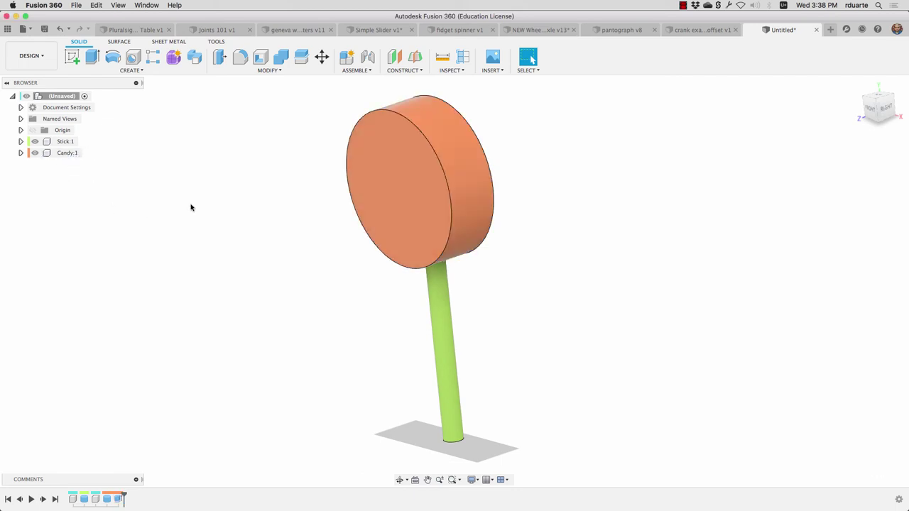
{"action": "middle_click_drag", "start_coordinate": [361, 193], "coordinate": [536, 175], "text": "shift"}
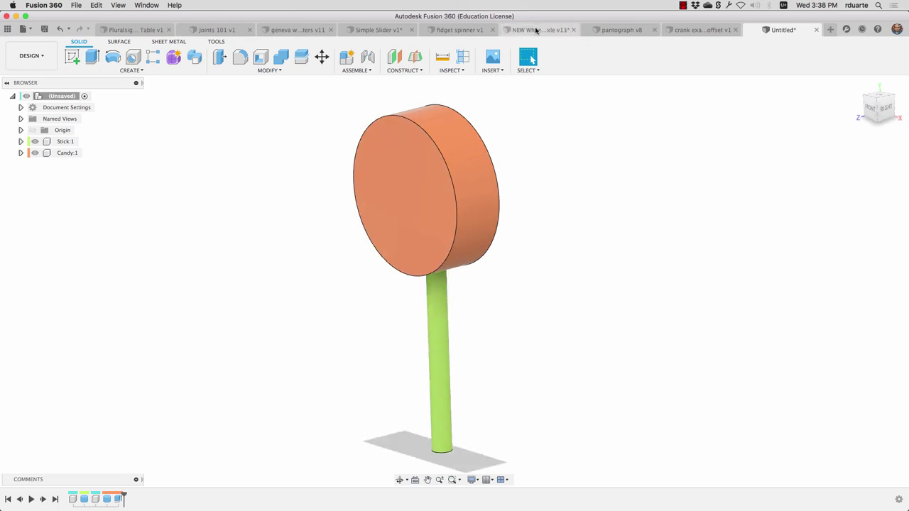
Open the NEW Wheel and Axle v13 design and apply a Section Analysis cut
{"action": "left_click", "coordinate": [544, 30]}
{"action": "middle_click_drag", "start_coordinate": [450, 290], "coordinate": [124, 226], "text": "shift"}
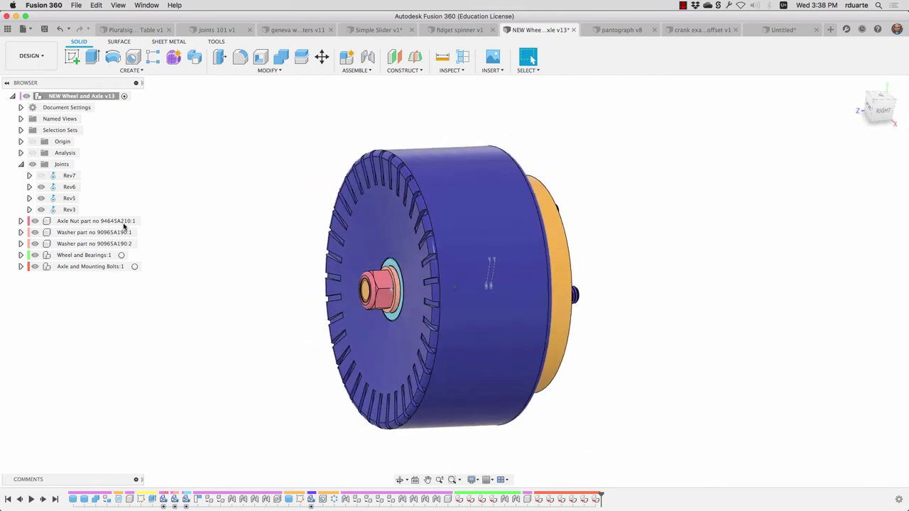
{"action": "left_click", "coordinate": [452, 70]}
{"action": "left_click", "coordinate": [463, 160]}
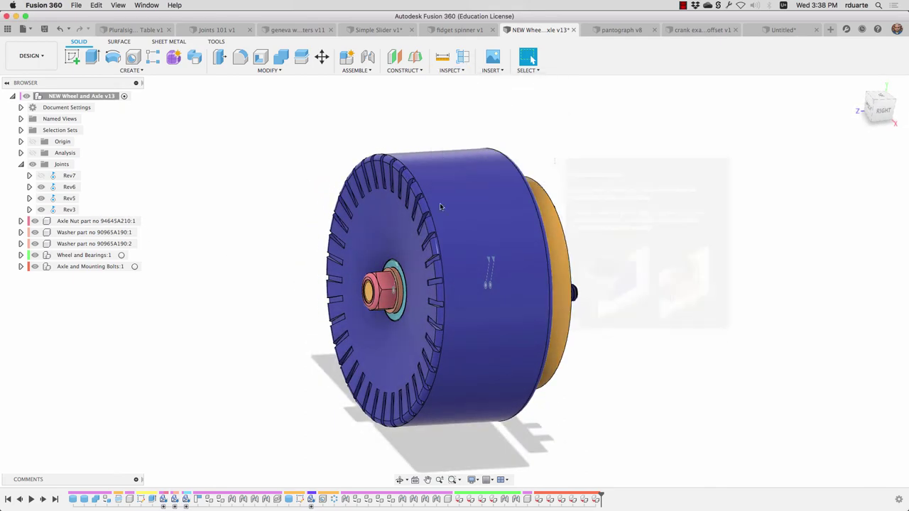
{"action": "middle_click_drag", "start_coordinate": [471, 343], "coordinate": [719, 229], "text": "shift"}
{"action": "scroll", "coordinate": [481, 258], "scroll_direction": "up", "scroll_amount": 2}
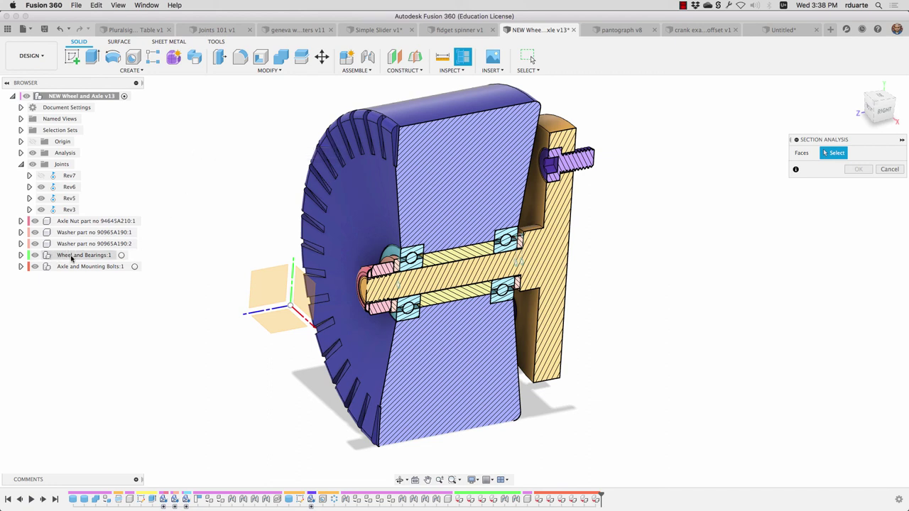
Expand Wheel and Bearings:1 in the browser and cancel the Section Analysis
{"action": "left_click", "coordinate": [21, 256]}
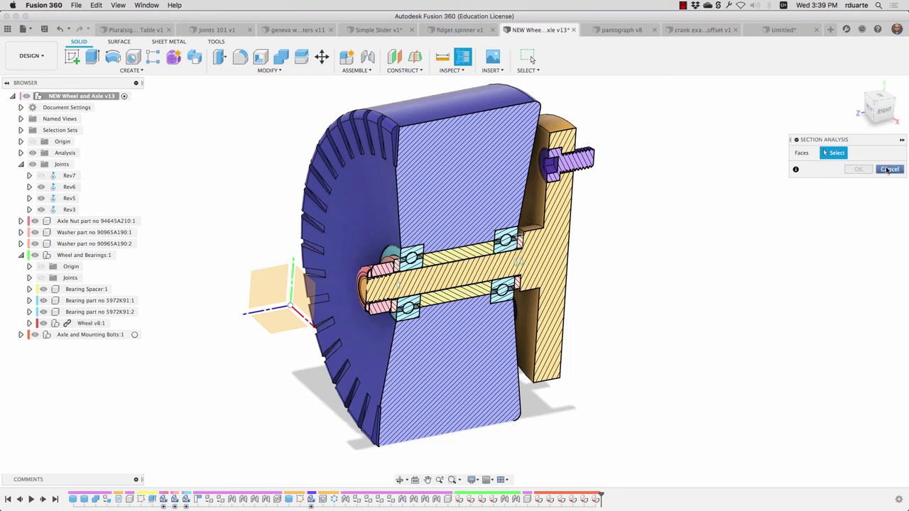
{"action": "left_click", "coordinate": [859, 169]}
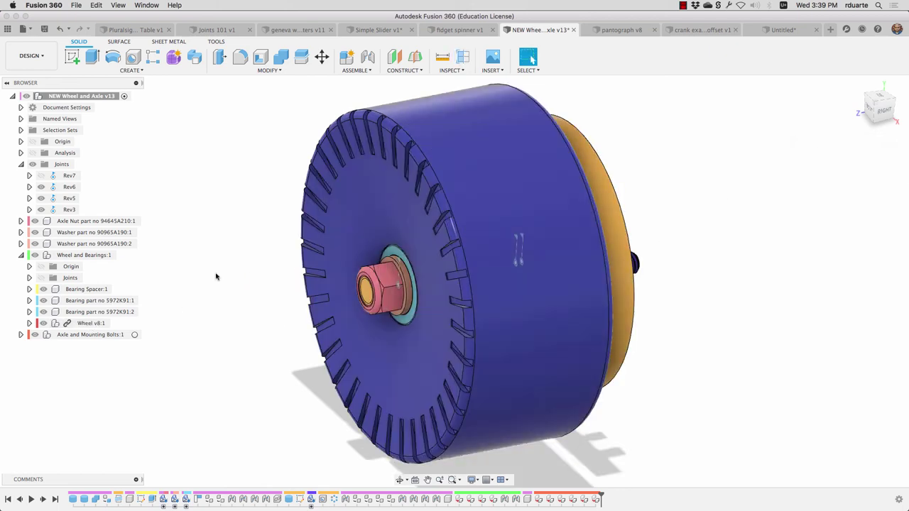